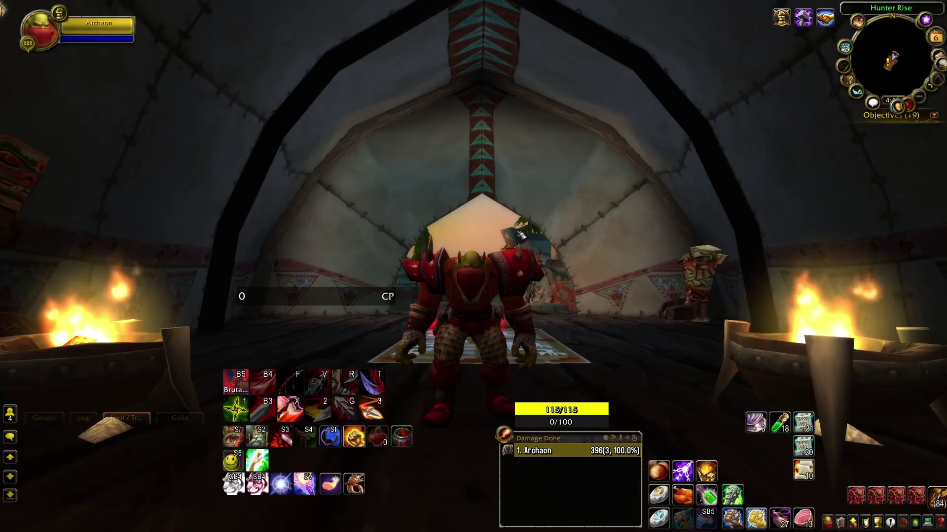
Open the chat input line to enter the WeakAuras command
{"action": "key", "text": "Return"}
Run /wa to open WeakAuras, then bring up the launcher's addon list
{"action": "type", "text": "/wa"}
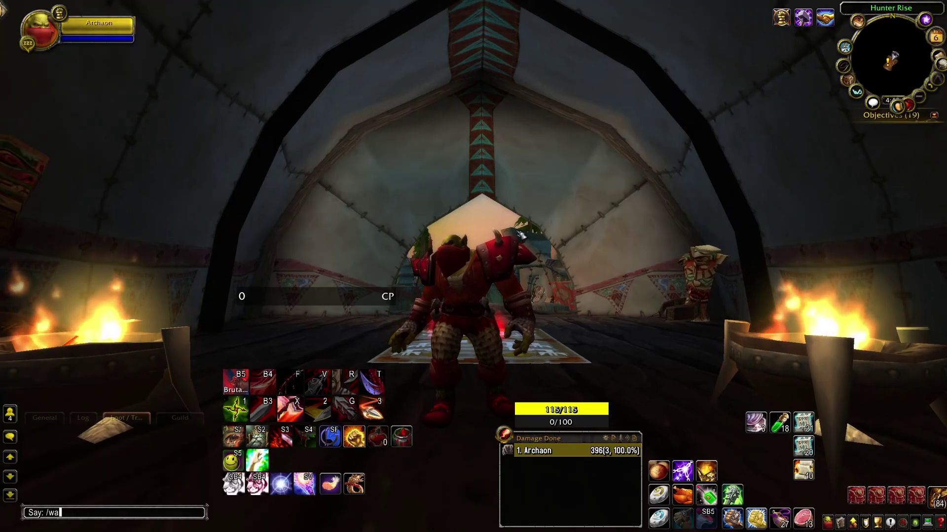
{"action": "key", "text": "Return"}
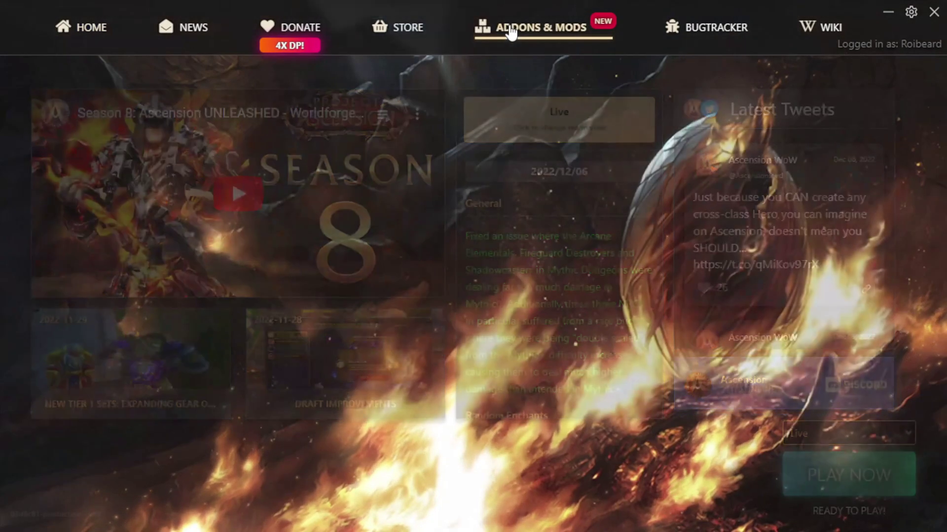
{"action": "left_click", "coordinate": [511, 31]}
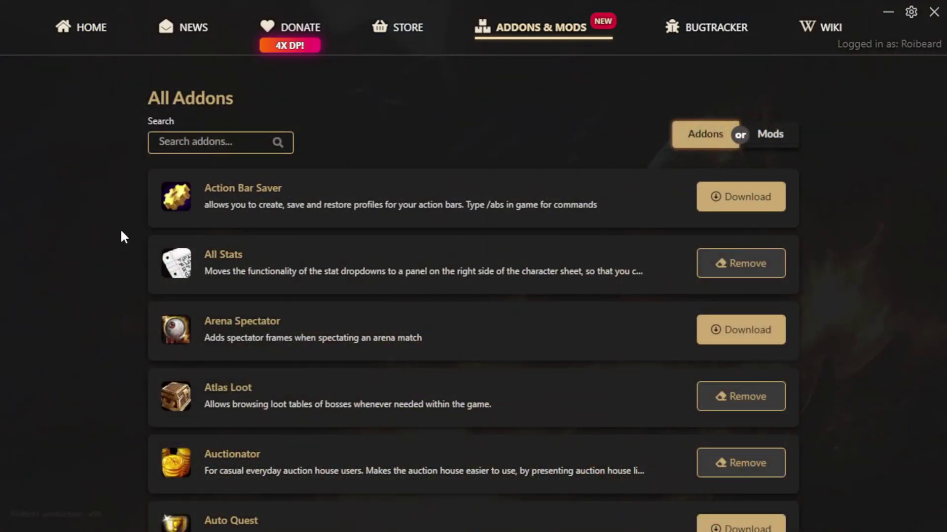
Scroll the All Addons list to the installed Weak Auras entry with its Remove button
{"action": "scroll", "coordinate": [120, 229], "scroll_direction": "down", "scroll_amount": 20}
{"action": "scroll", "coordinate": [122, 229], "scroll_direction": "down", "scroll_amount": 8}
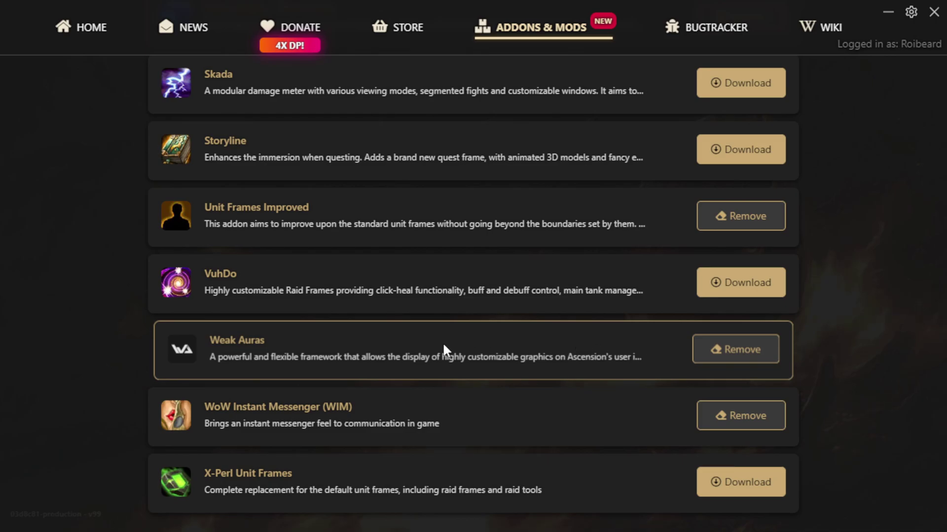
{"action": "scroll", "coordinate": [114, 312], "scroll_direction": "up", "scroll_amount": 10}
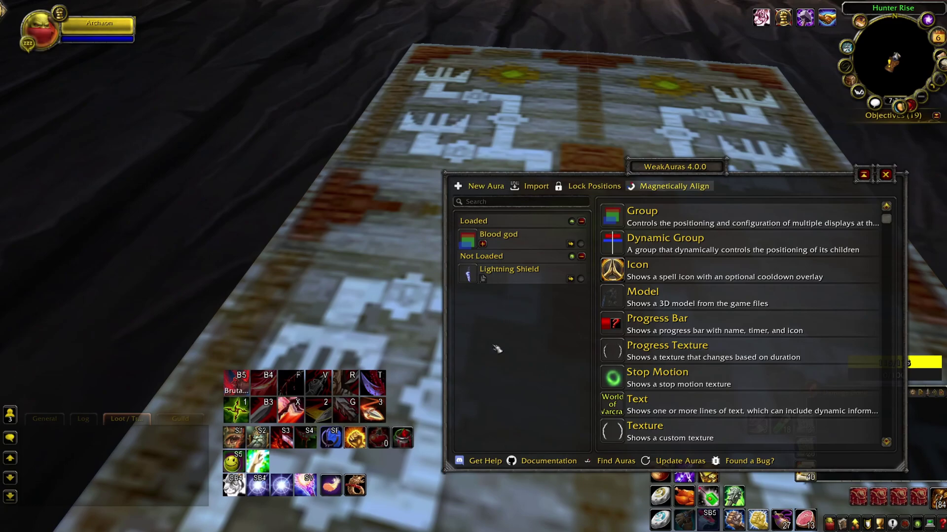
Create a new progress bar aura named 'Rupture 2'
{"action": "left_click", "coordinate": [669, 321]}
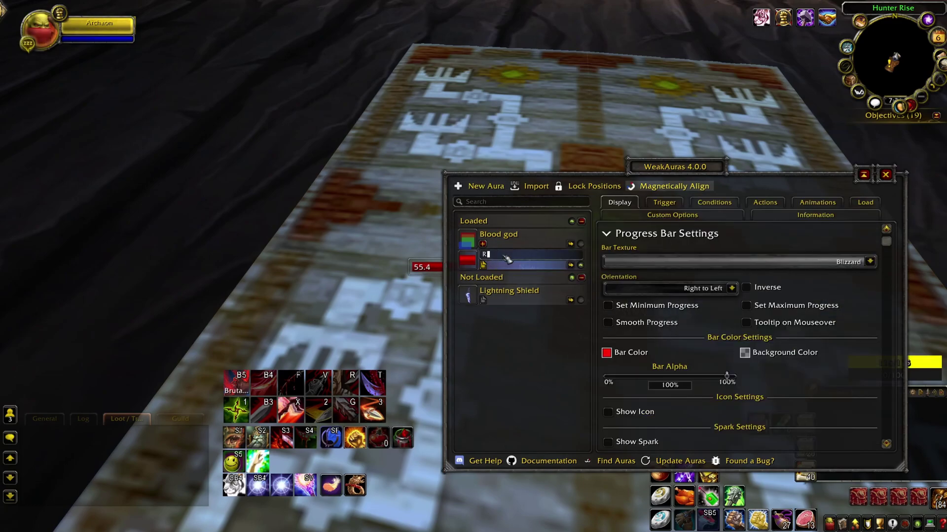
{"action": "type", "text": "Rupture 2"}
{"action": "key", "text": "Return"}
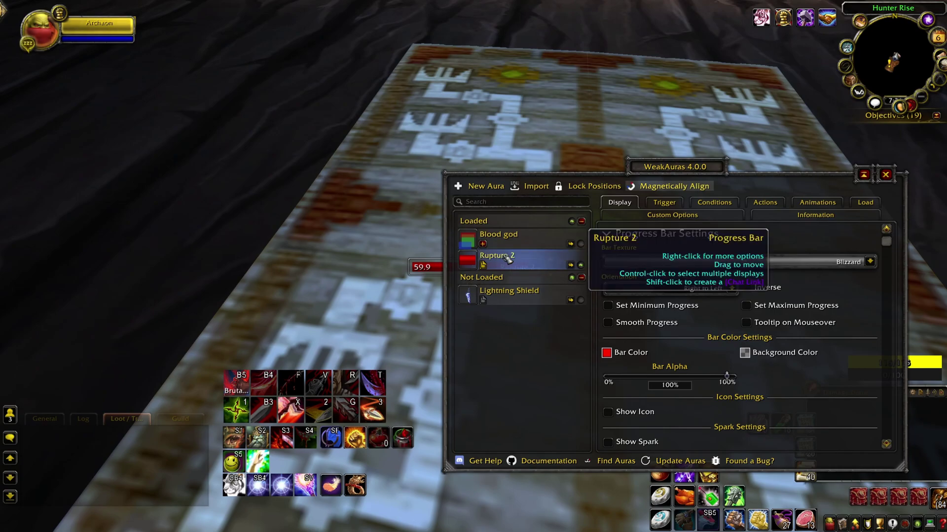
Set the Rupture 2 trigger to watch Debuffs on the Target unit
{"action": "left_click", "coordinate": [664, 202]}
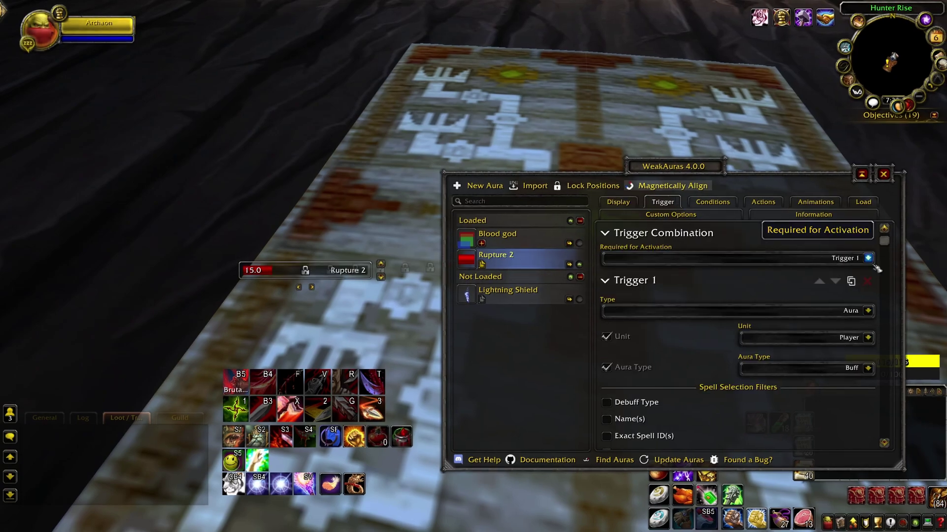
{"action": "scroll", "coordinate": [872, 310], "scroll_direction": "down", "scroll_amount": 1}
{"action": "left_click", "coordinate": [868, 310]}
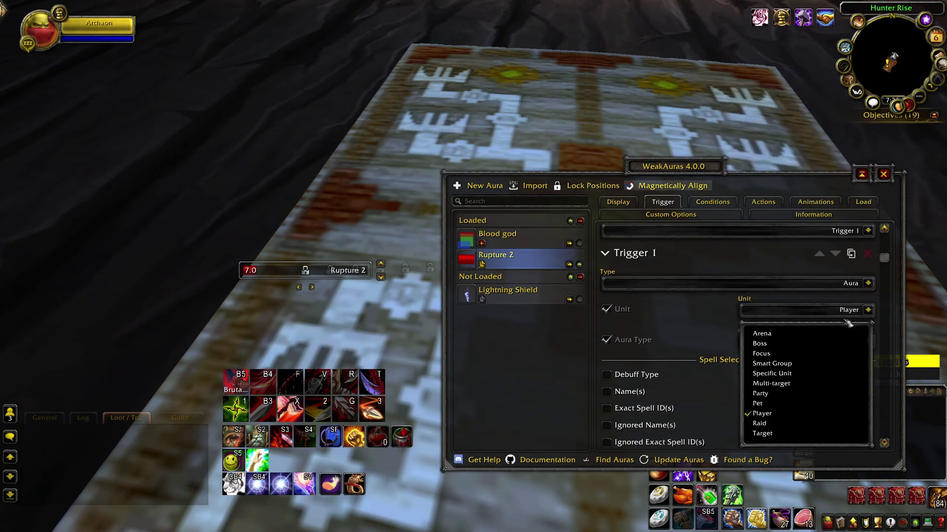
{"action": "left_click", "coordinate": [779, 433]}
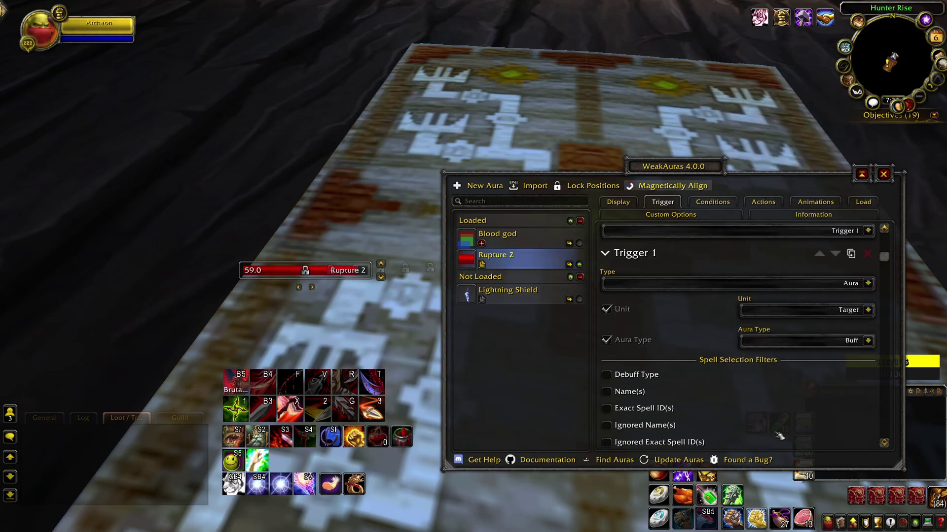
{"action": "left_click", "coordinate": [868, 341]}
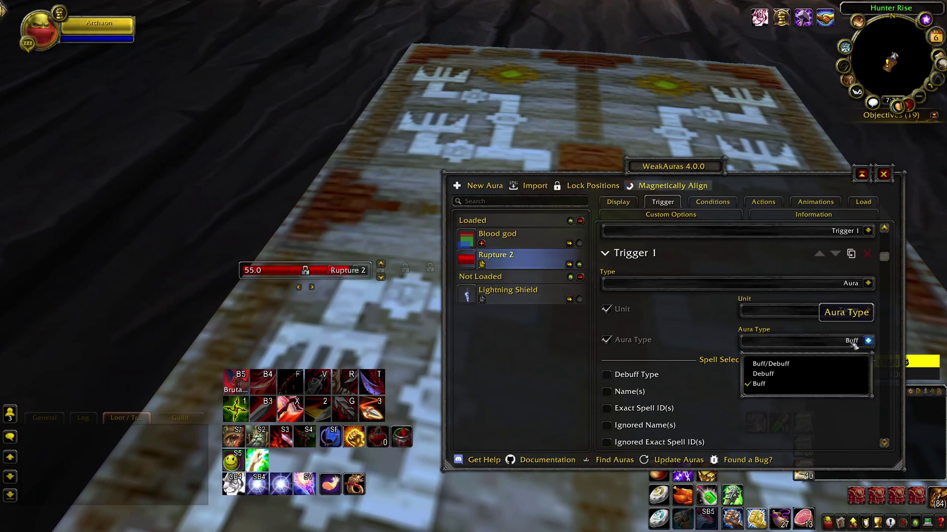
{"action": "left_click", "coordinate": [791, 376]}
Filter the trigger by exact spell ID 11275 for Rupture
{"action": "scroll", "coordinate": [791, 376], "scroll_direction": "down", "scroll_amount": 3}
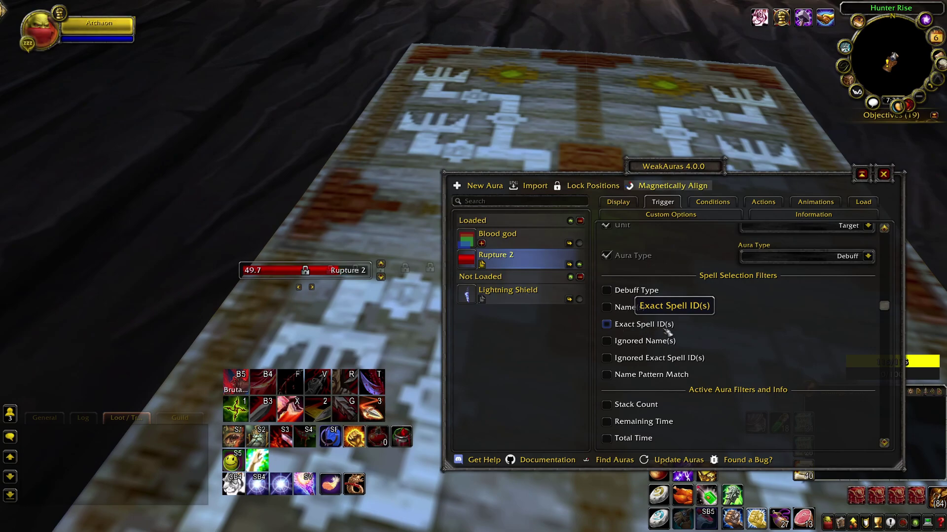
{"action": "left_click", "coordinate": [668, 332]}
{"action": "mouse_move", "coordinate": [321, 383]}
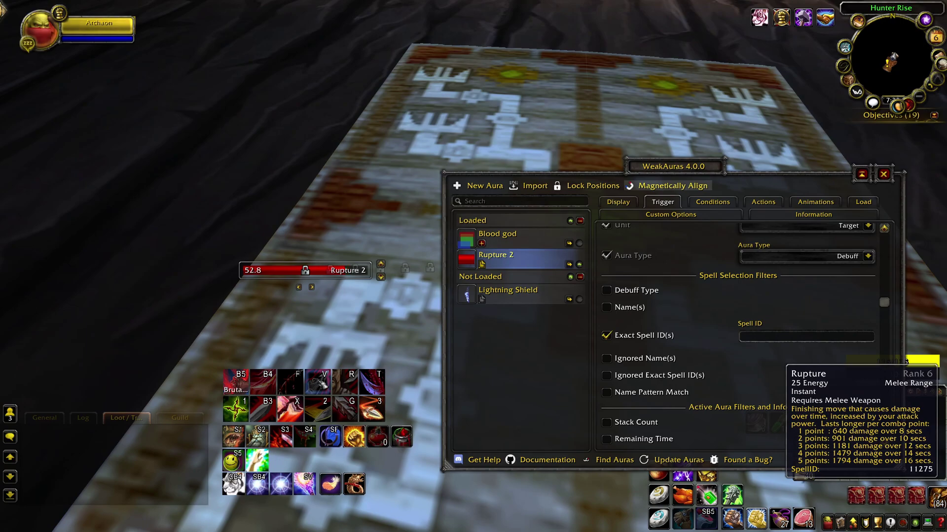
{"action": "left_click", "coordinate": [767, 339]}
{"action": "type", "text": "11275"}
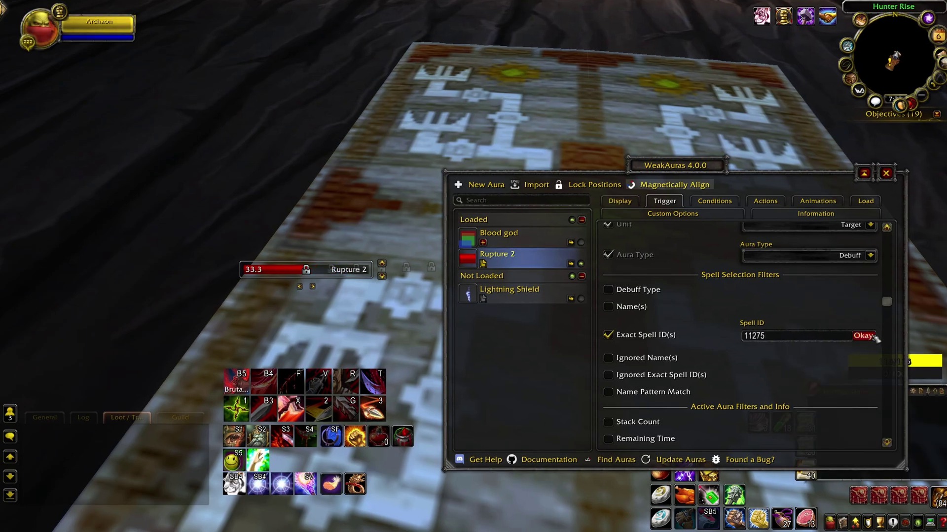
{"action": "left_click", "coordinate": [864, 337]}
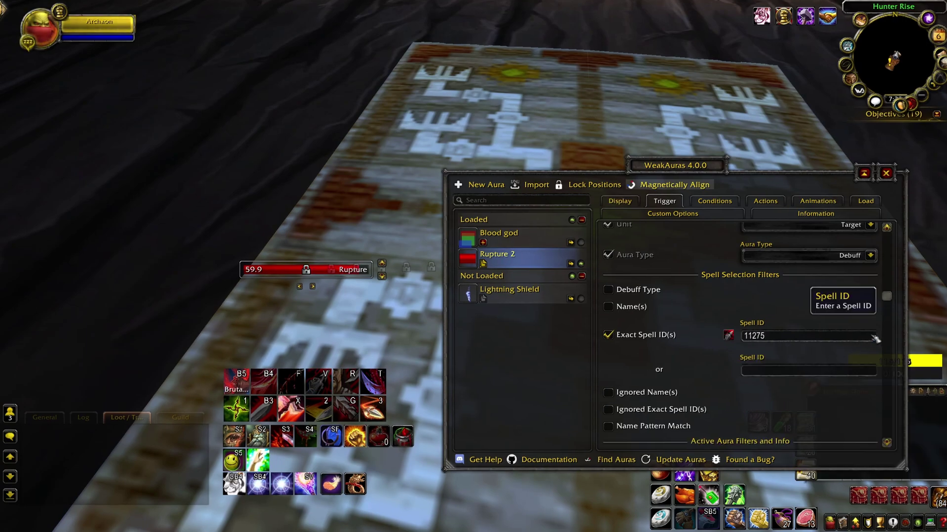
{"action": "mouse_move", "coordinate": [730, 337]}
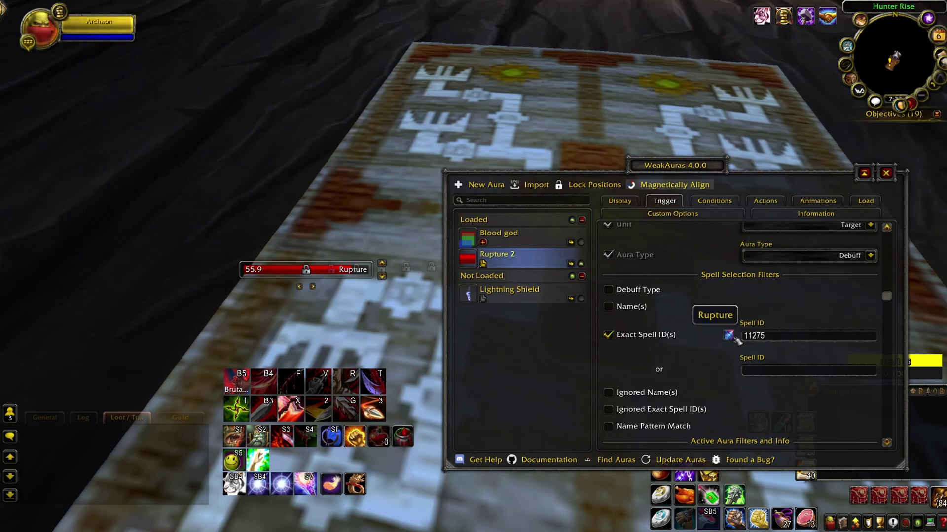
{"action": "scroll", "coordinate": [725, 337], "scroll_direction": "down", "scroll_amount": 5}
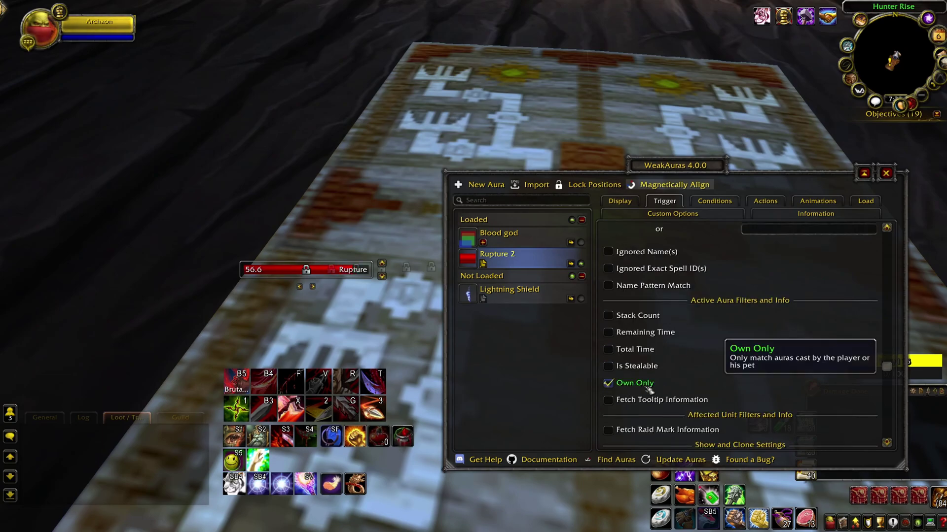
Show the spell icon on the Rupture 2 bar and set Orientation to Left to Right
{"action": "left_click", "coordinate": [620, 201]}
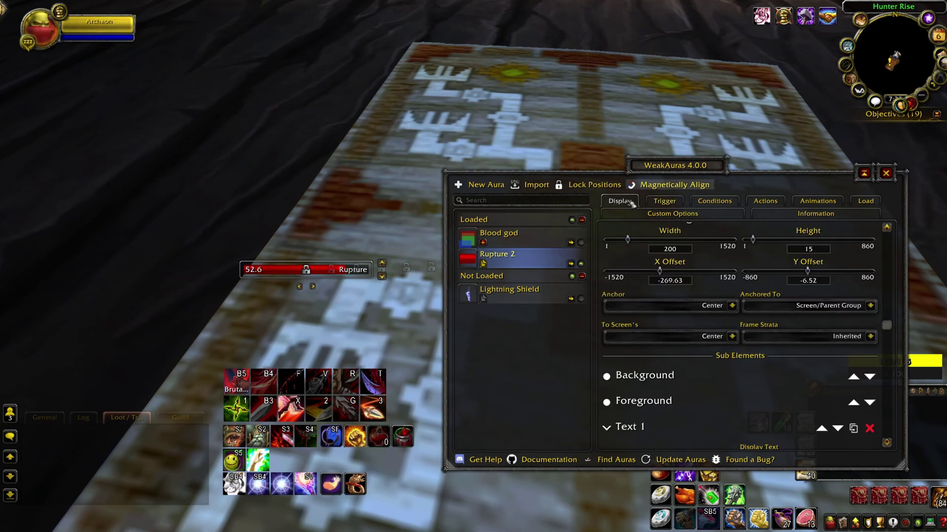
{"action": "scroll", "coordinate": [733, 270], "scroll_direction": "up", "scroll_amount": 5}
{"action": "scroll", "coordinate": [733, 270], "scroll_direction": "up", "scroll_amount": 5}
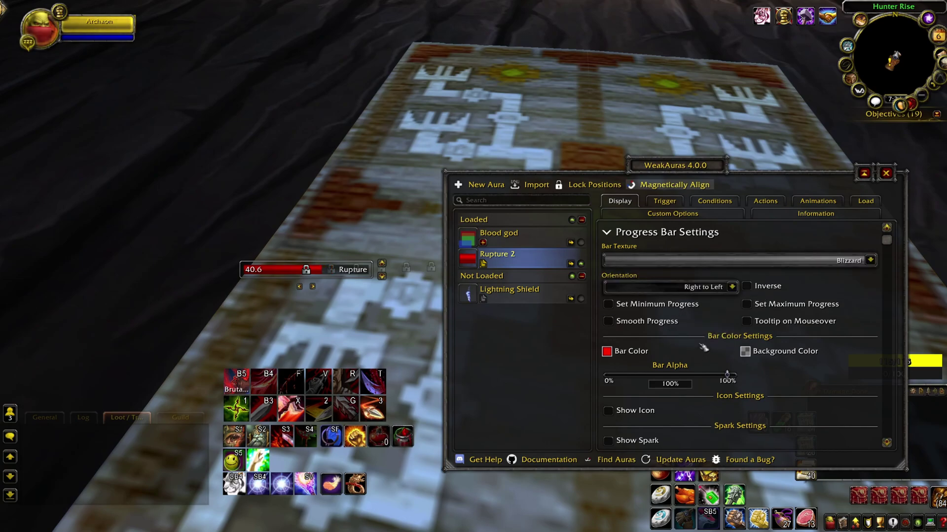
{"action": "scroll", "coordinate": [703, 348], "scroll_direction": "down", "scroll_amount": 2}
{"action": "left_click", "coordinate": [644, 364]}
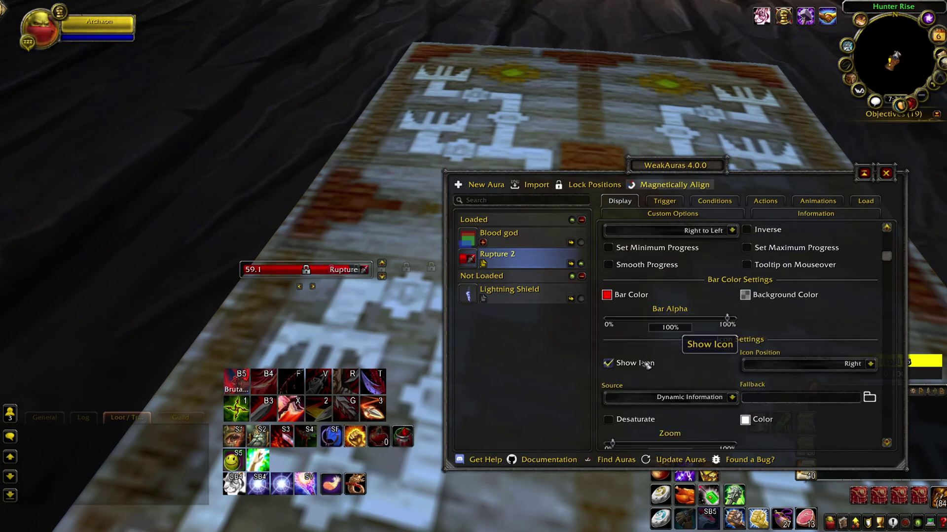
{"action": "scroll", "coordinate": [732, 291], "scroll_direction": "up", "scroll_amount": 2}
{"action": "left_click", "coordinate": [731, 287]}
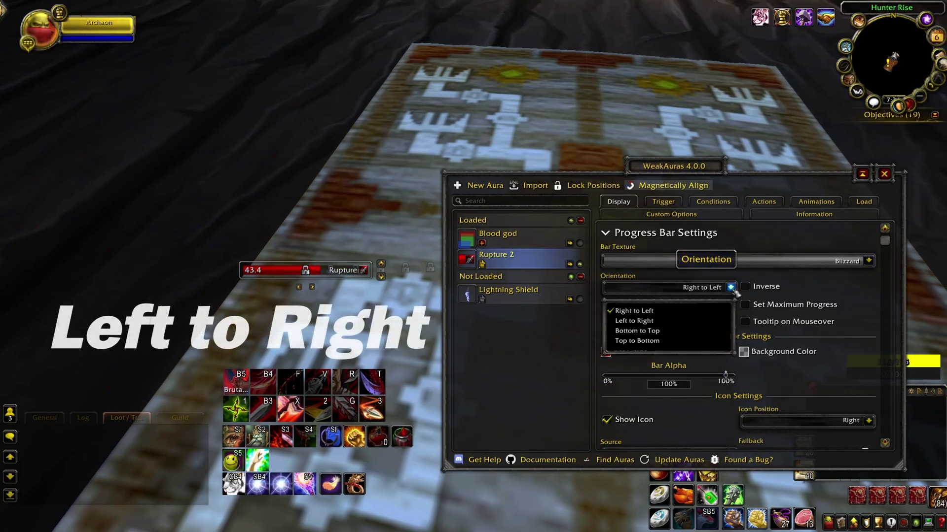
{"action": "left_click", "coordinate": [676, 321]}
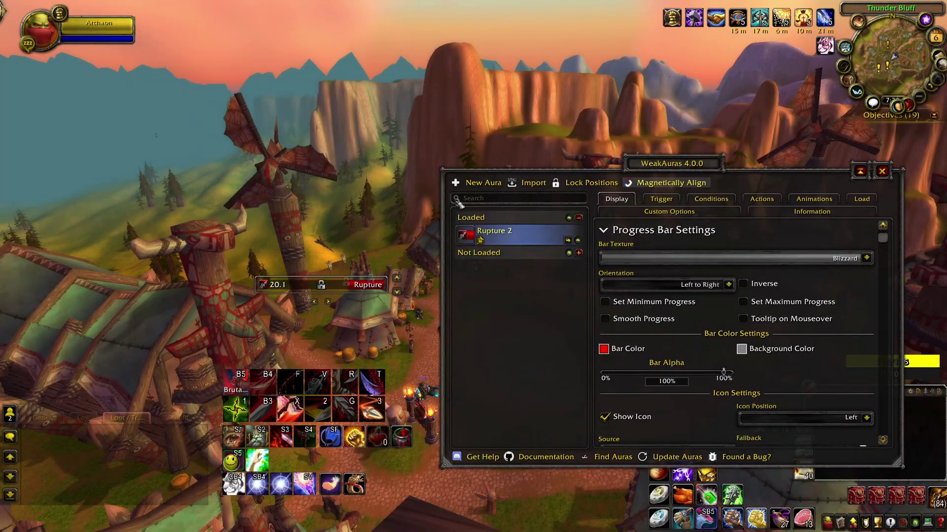
Create an icon aura whose player buff trigger matches exact spell ID 983095
{"action": "left_click", "coordinate": [477, 183]}
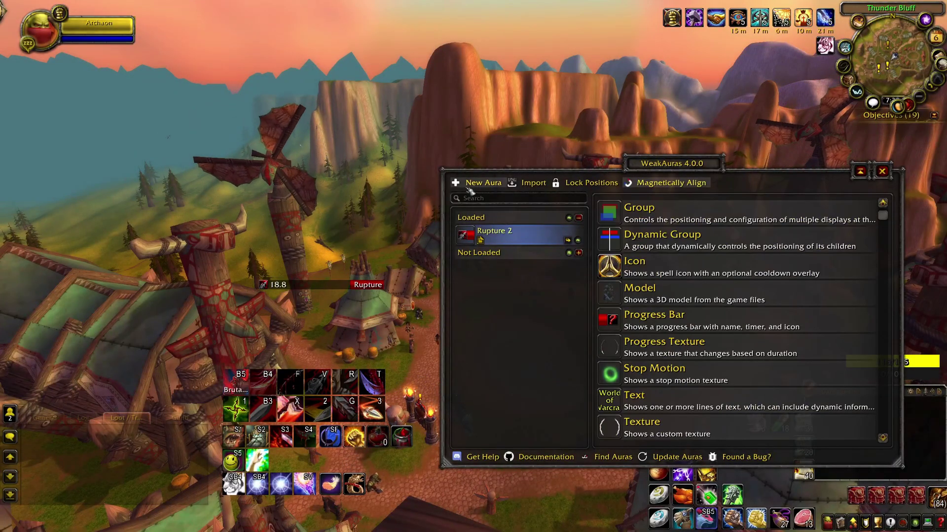
{"action": "left_click", "coordinate": [661, 269]}
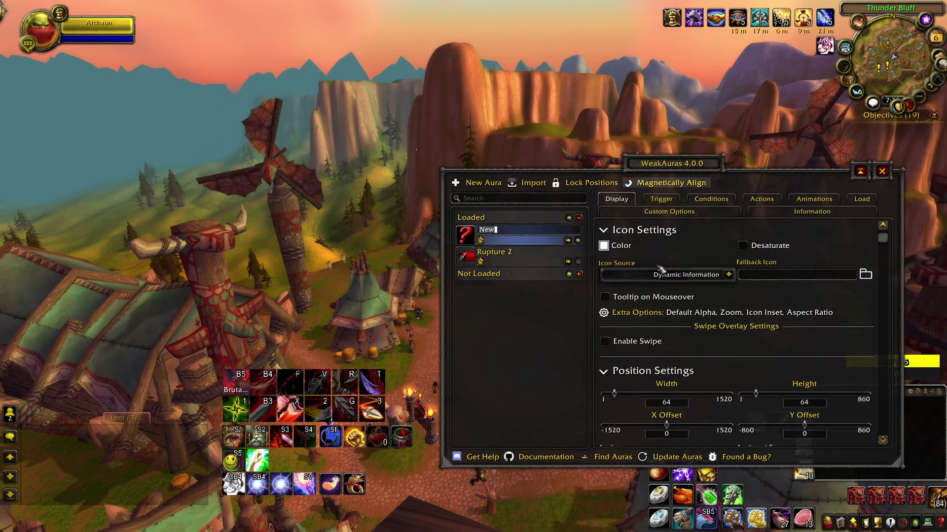
{"action": "left_click", "coordinate": [666, 205]}
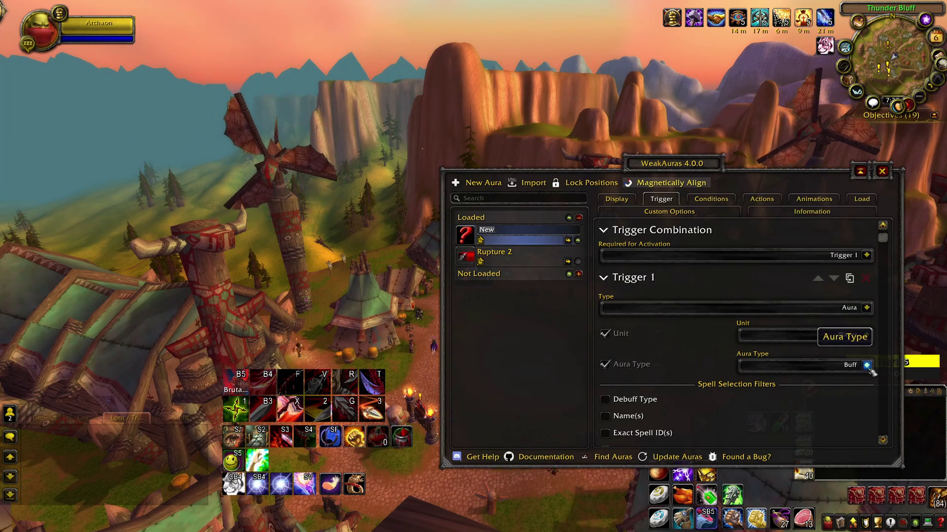
{"action": "scroll", "coordinate": [789, 355], "scroll_direction": "down", "scroll_amount": 3}
{"action": "left_click", "coordinate": [649, 332]}
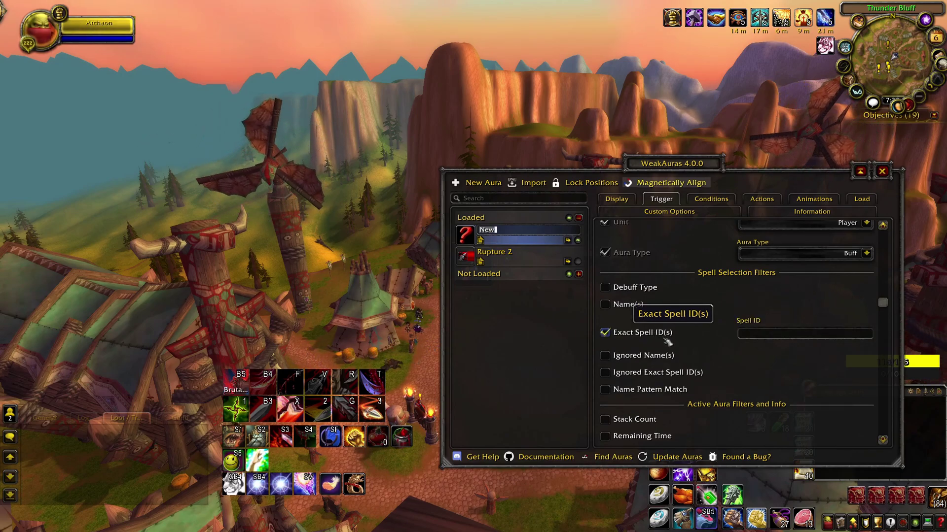
{"action": "left_click", "coordinate": [765, 334]}
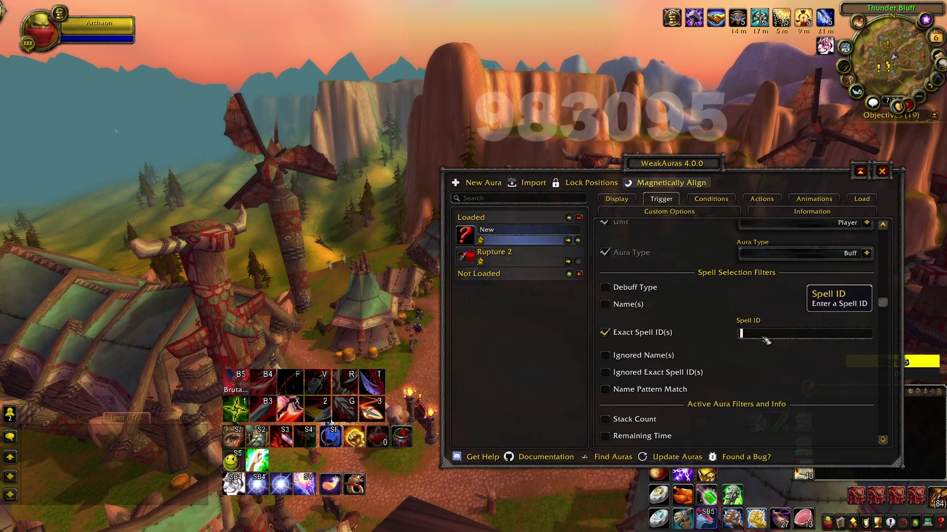
{"action": "type", "text": "98"}
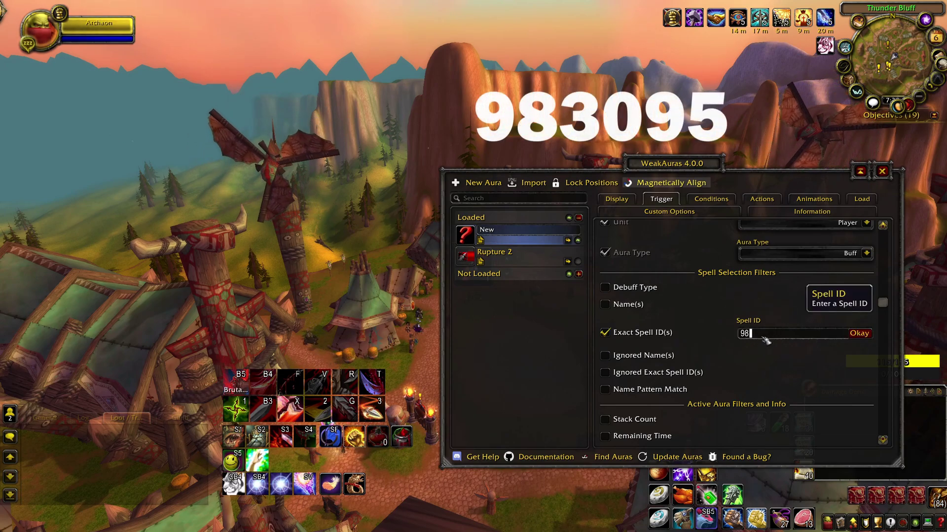
{"action": "type", "text": "3095"}
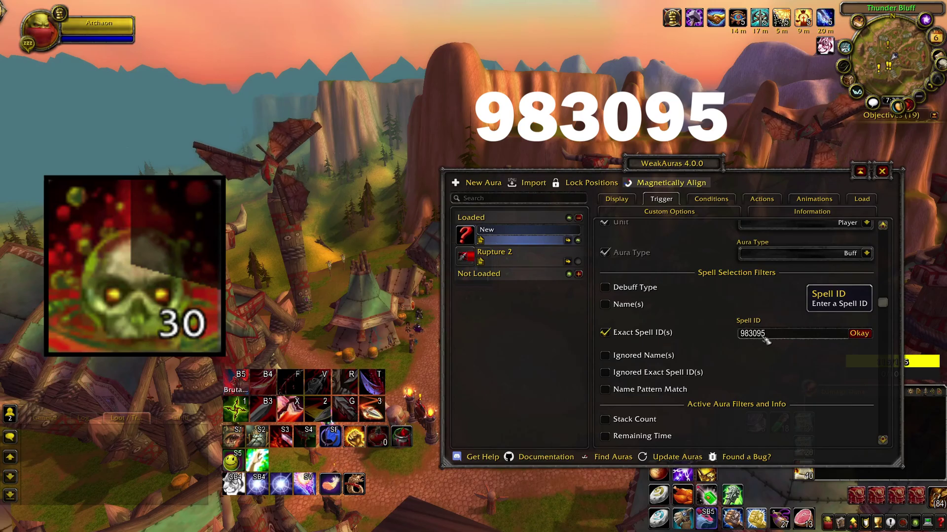
{"action": "key", "text": "Return"}
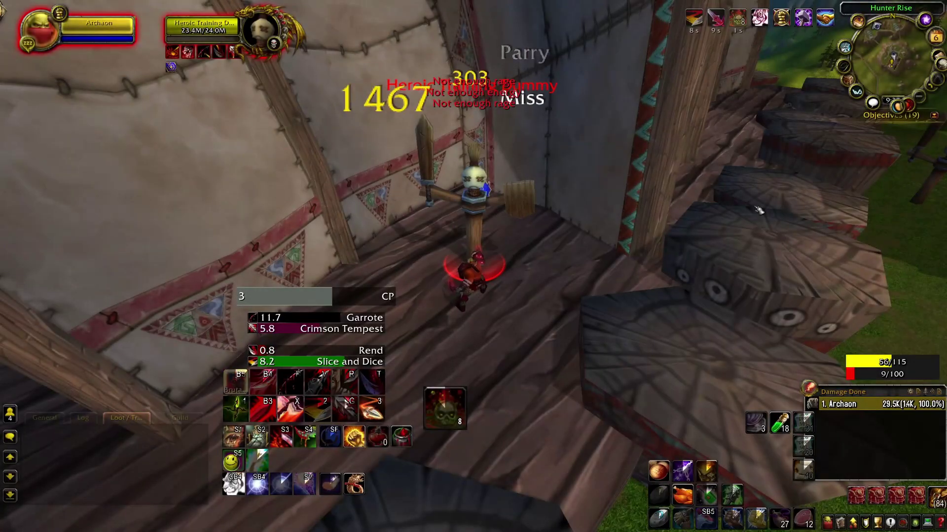
Apply Rupture, Rend and Crimson Tempest to the Heroic Training Dummy to test the bars
{"action": "key", "text": "2"}
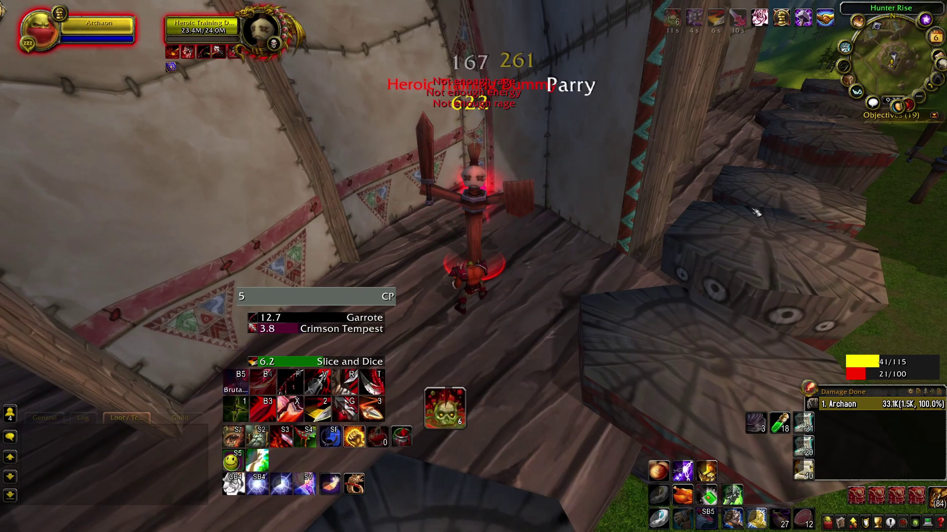
{"action": "key", "text": "r"}
{"action": "key", "text": "t"}
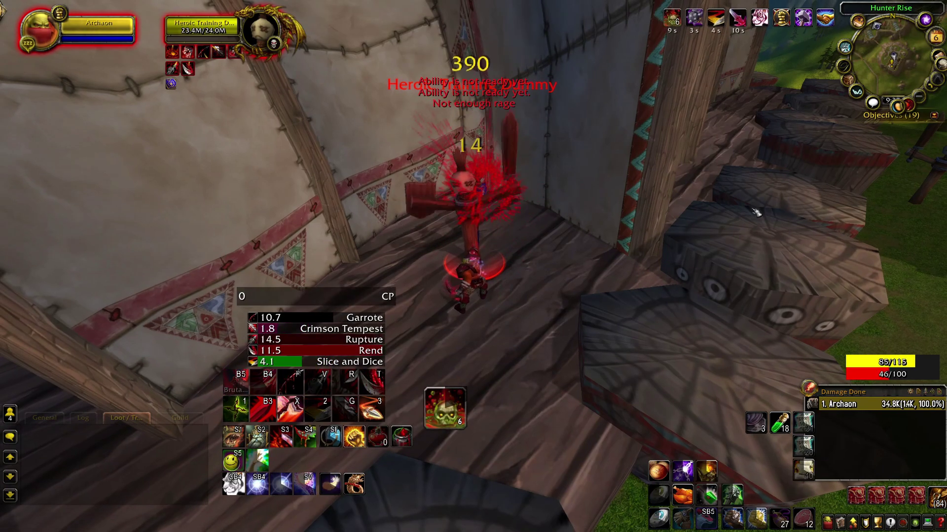
{"action": "key", "text": "2"}
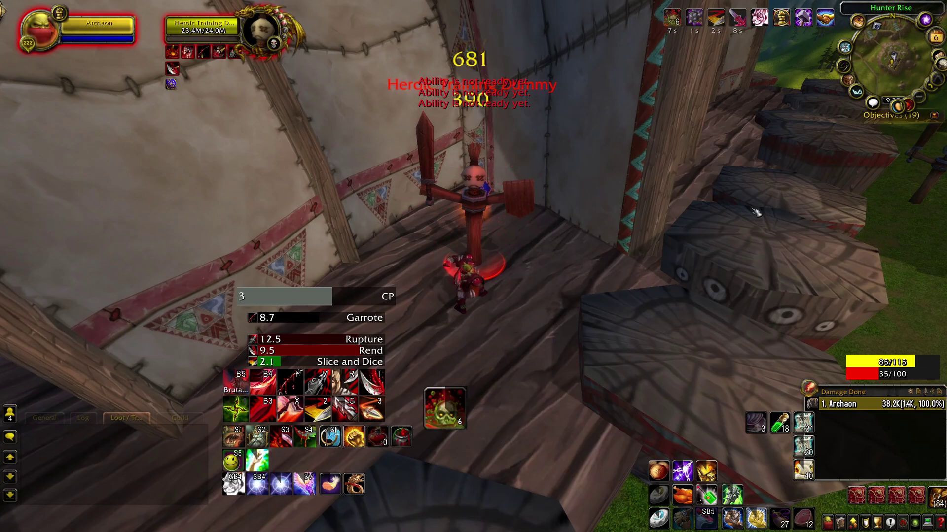
{"action": "key", "text": "g"}
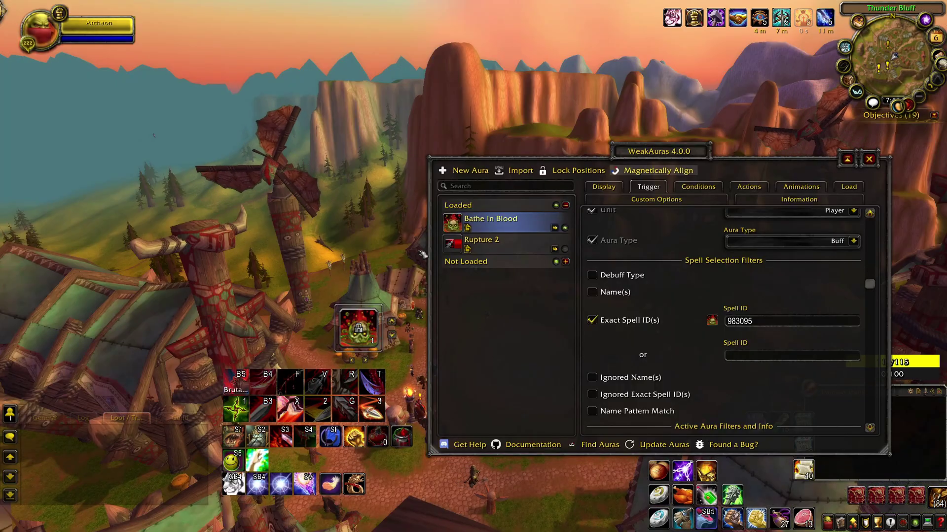
Create a progress bar aura with a Player/Unit Info Combo Points trigger set to <= 5
{"action": "left_click", "coordinate": [466, 171]}
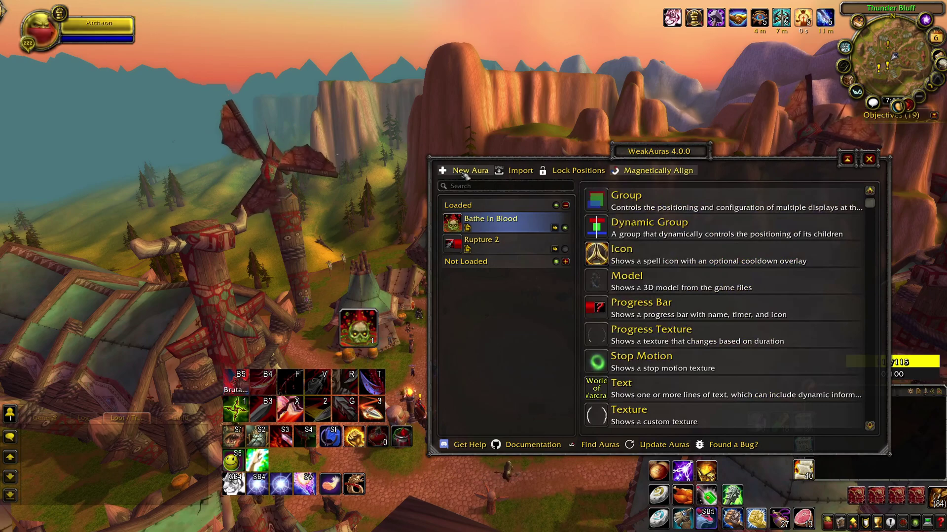
{"action": "left_click", "coordinate": [668, 314]}
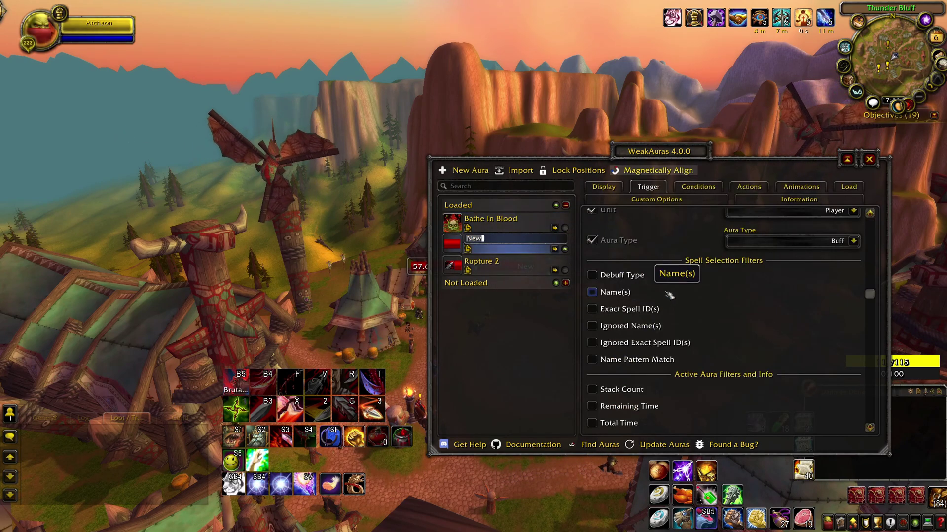
{"action": "scroll", "coordinate": [712, 275], "scroll_direction": "up", "scroll_amount": 3}
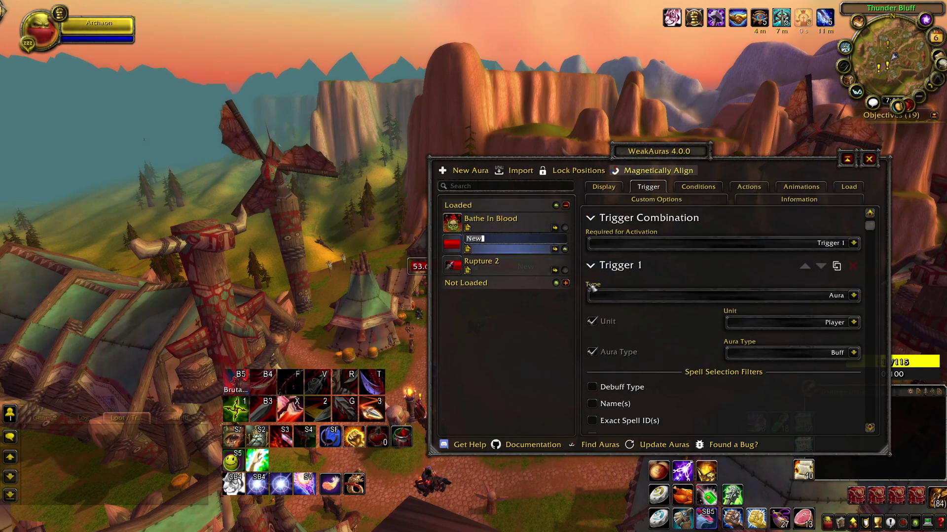
{"action": "left_click", "coordinate": [853, 296]}
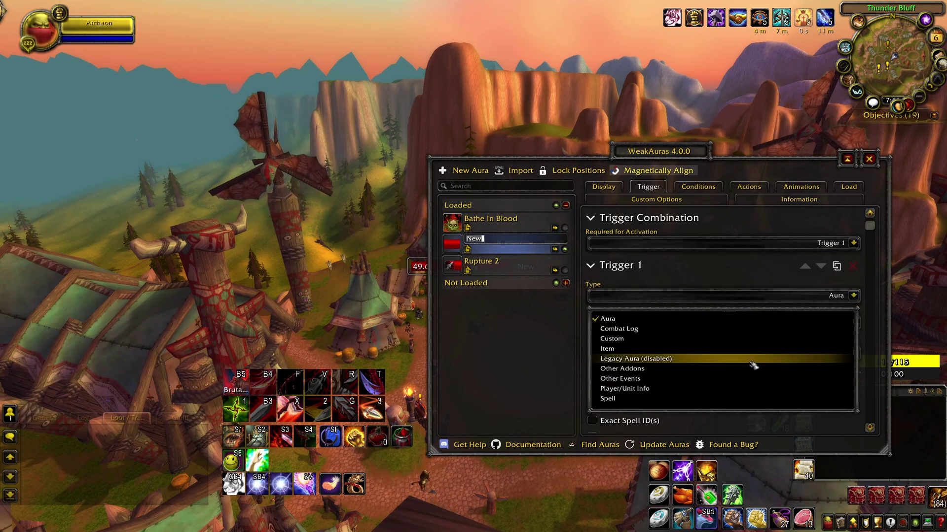
{"action": "left_click", "coordinate": [735, 389]}
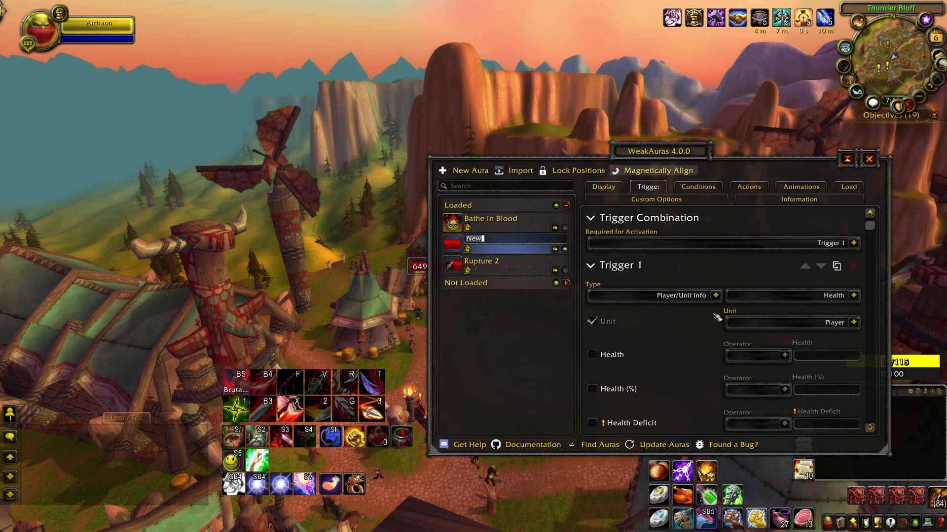
{"action": "left_click", "coordinate": [855, 296]}
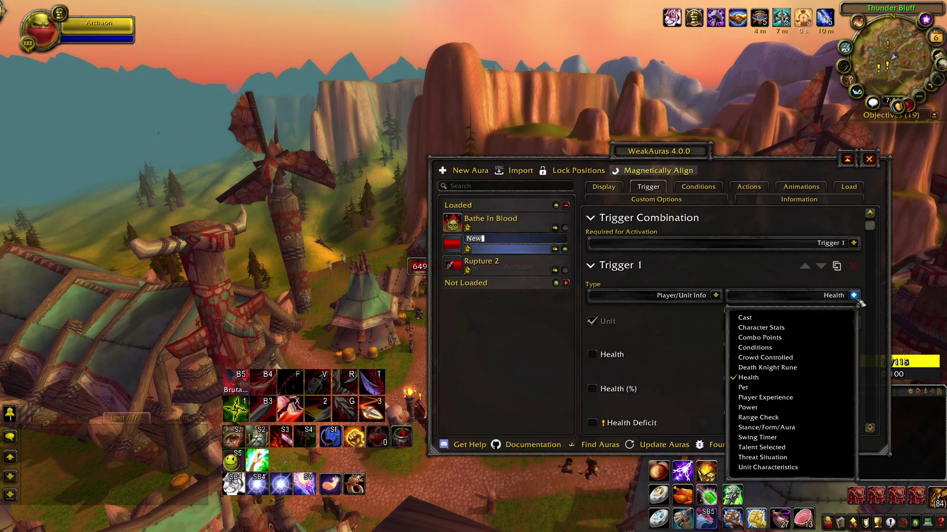
{"action": "left_click", "coordinate": [798, 331]}
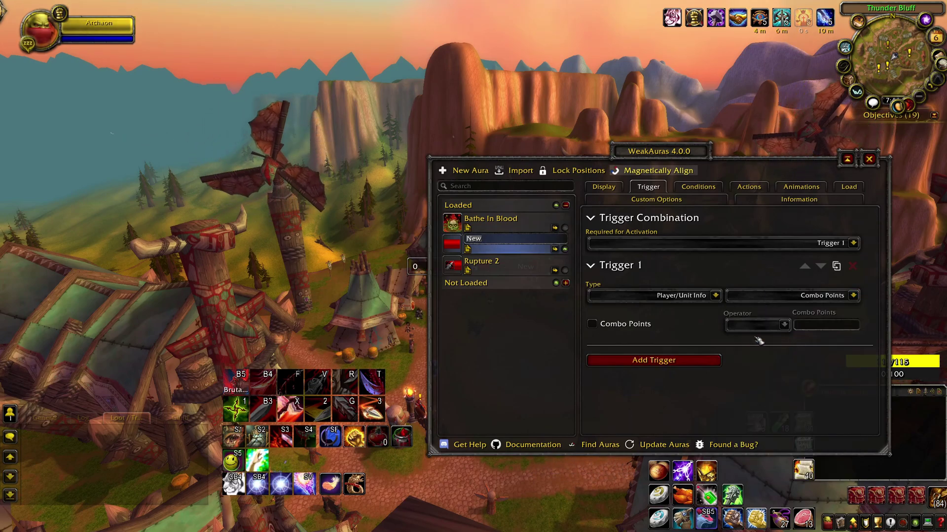
{"action": "left_click", "coordinate": [783, 325]}
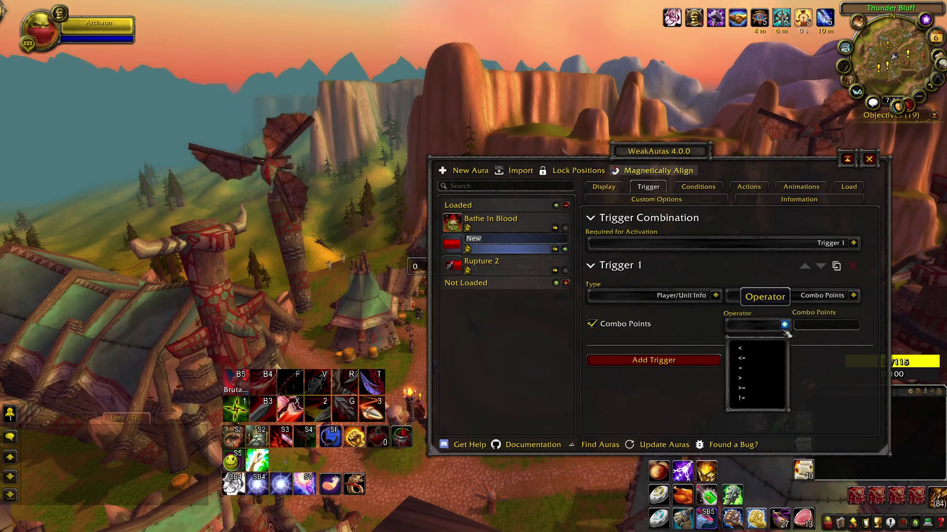
{"action": "left_click", "coordinate": [772, 359]}
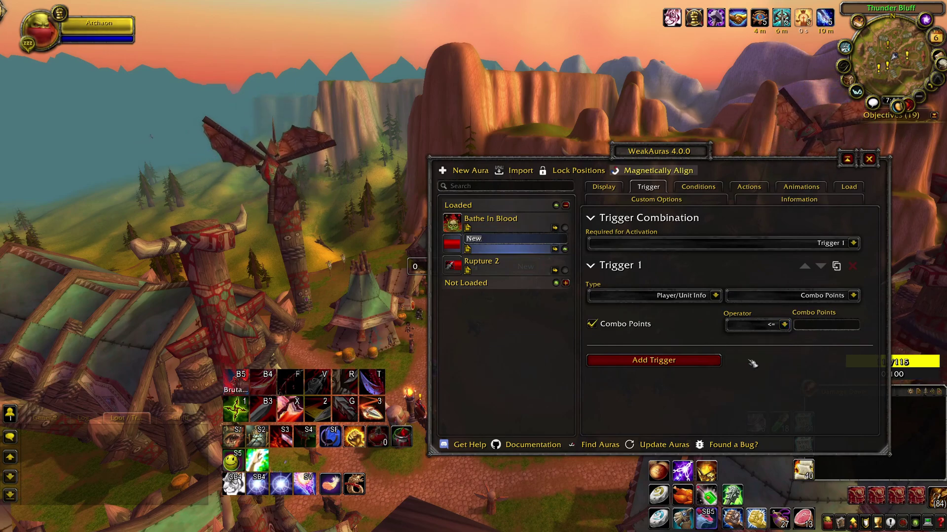
{"action": "type", "text": "5"}
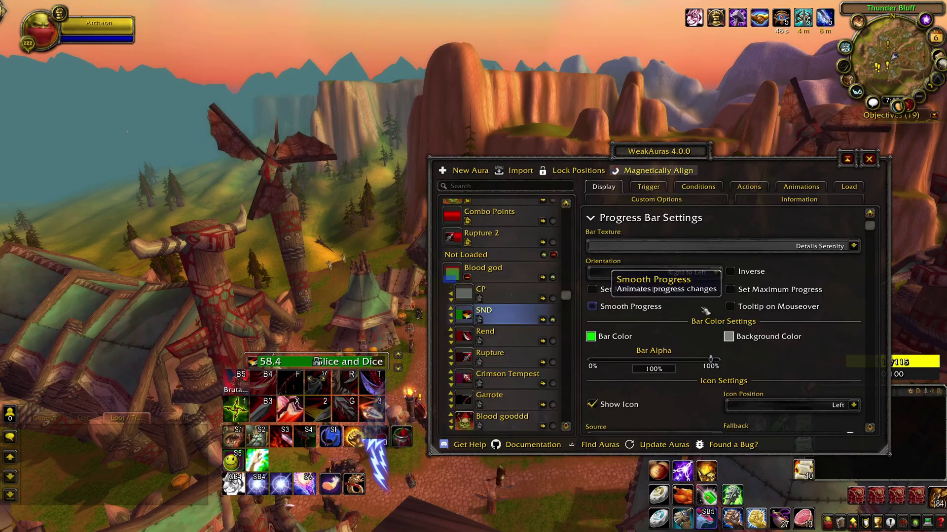
{"action": "scroll", "coordinate": [706, 314], "scroll_direction": "down", "scroll_amount": 10}
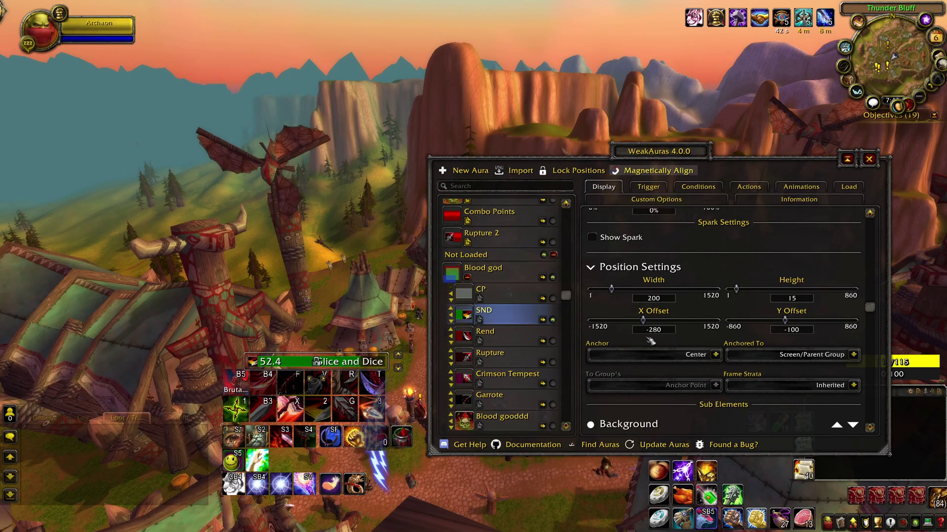
{"action": "left_click", "coordinate": [497, 335]}
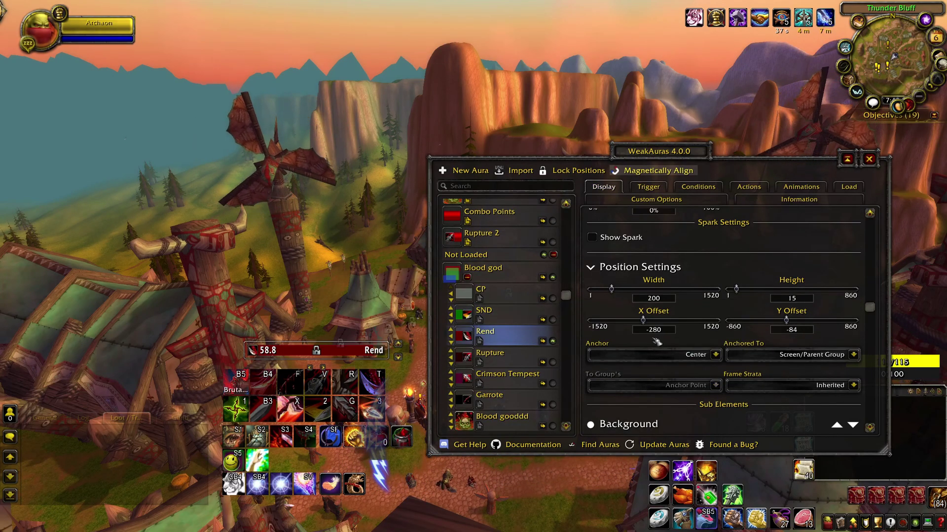
{"action": "left_click", "coordinate": [522, 368]}
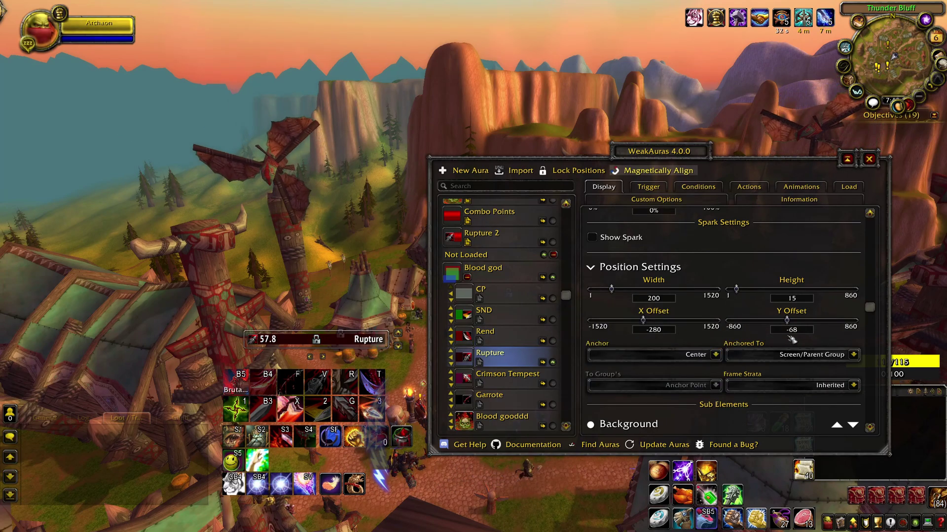
{"action": "left_click", "coordinate": [523, 380]}
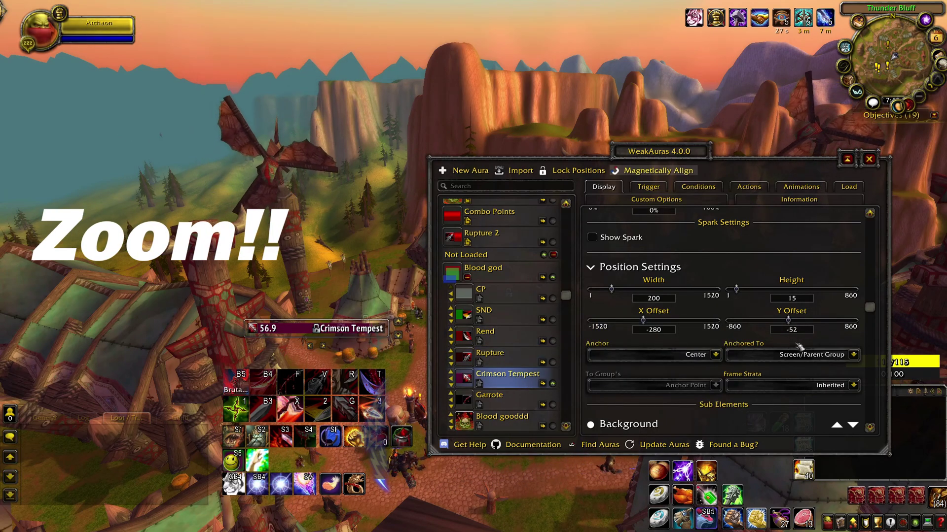
{"action": "left_click", "coordinate": [503, 400]}
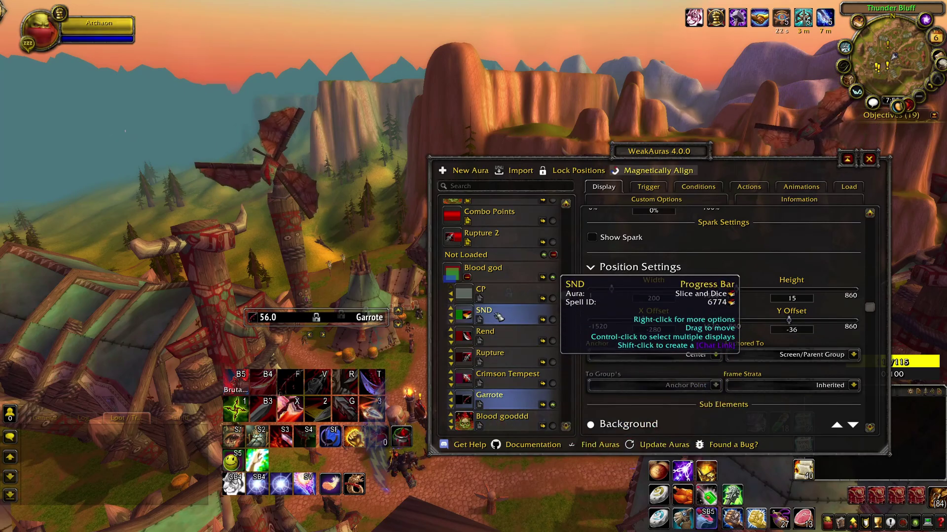
{"action": "left_click", "coordinate": [508, 293]}
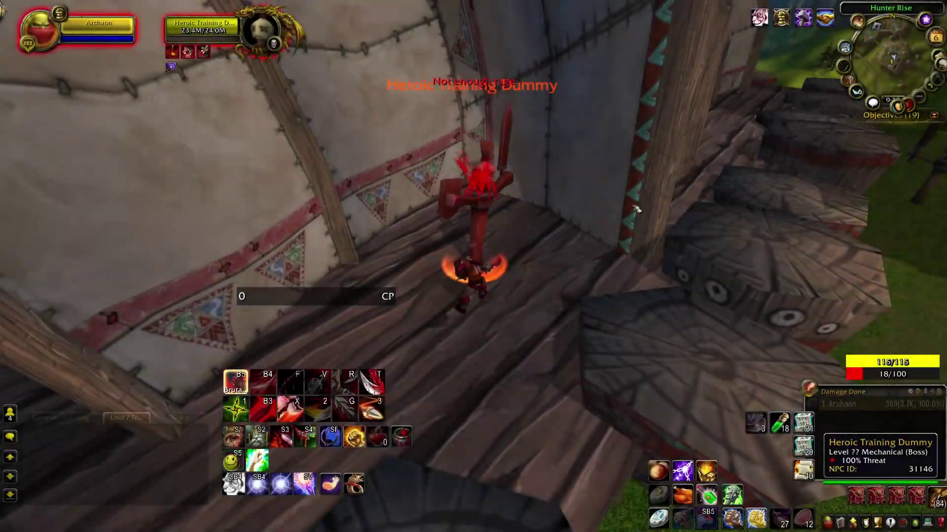
Cast Garrote, Rupture, Rend and Crimson Tempest on the dummy, then refresh Garrote and Crimson Tempest
{"action": "key", "text": "1"}
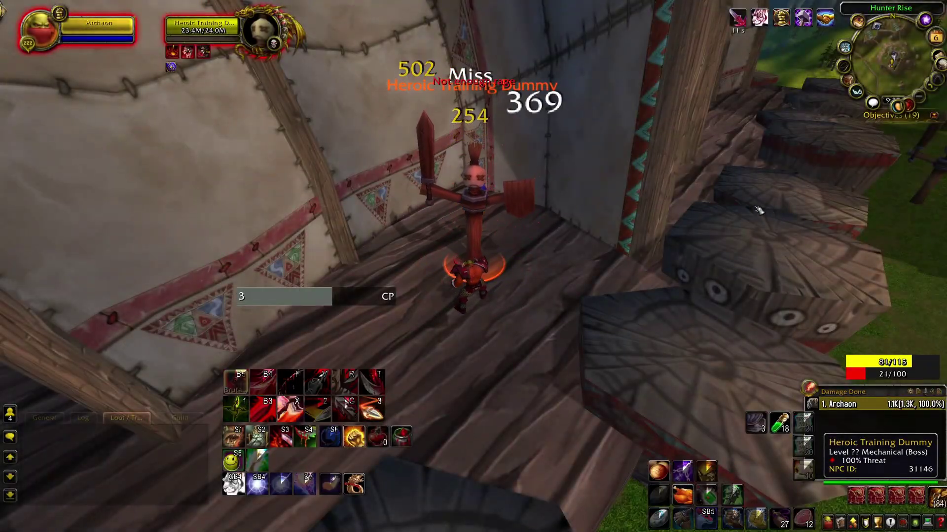
{"action": "key", "text": "2"}
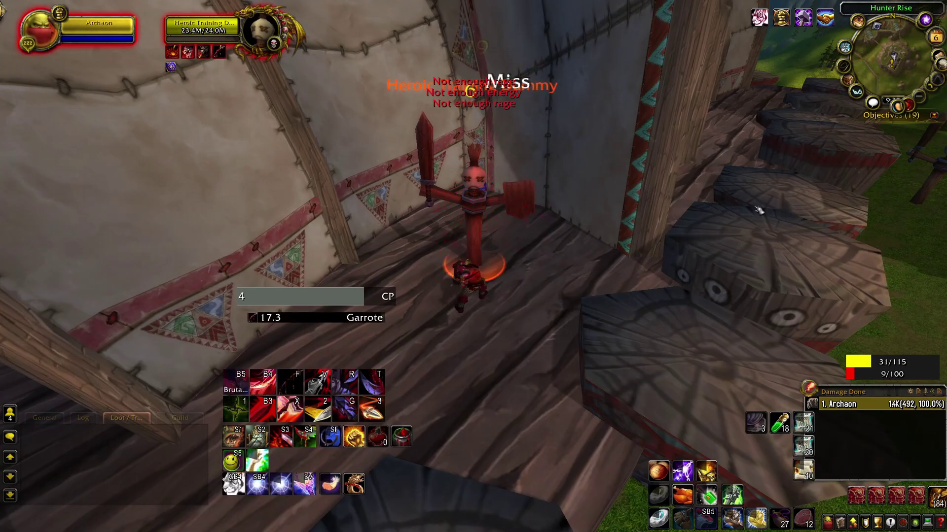
{"action": "key", "text": "r"}
{"action": "key", "text": "t"}
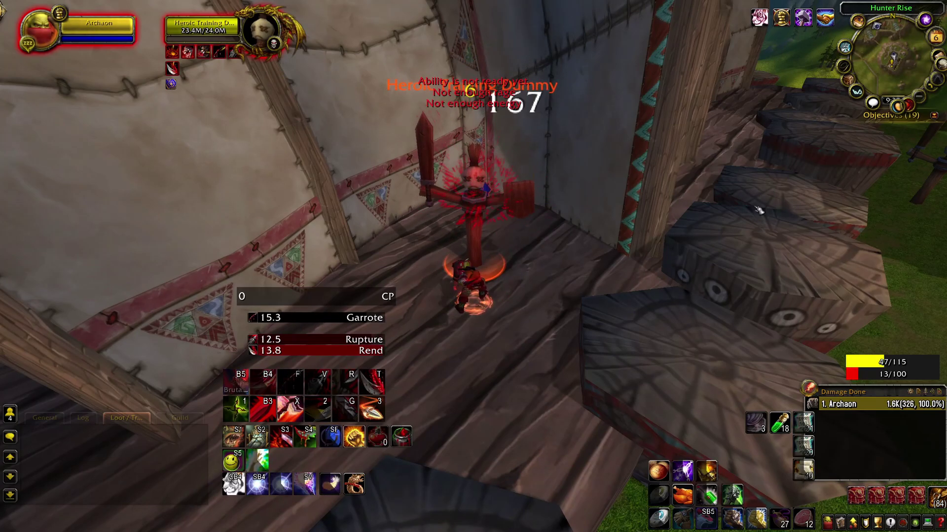
{"action": "key", "text": "1"}
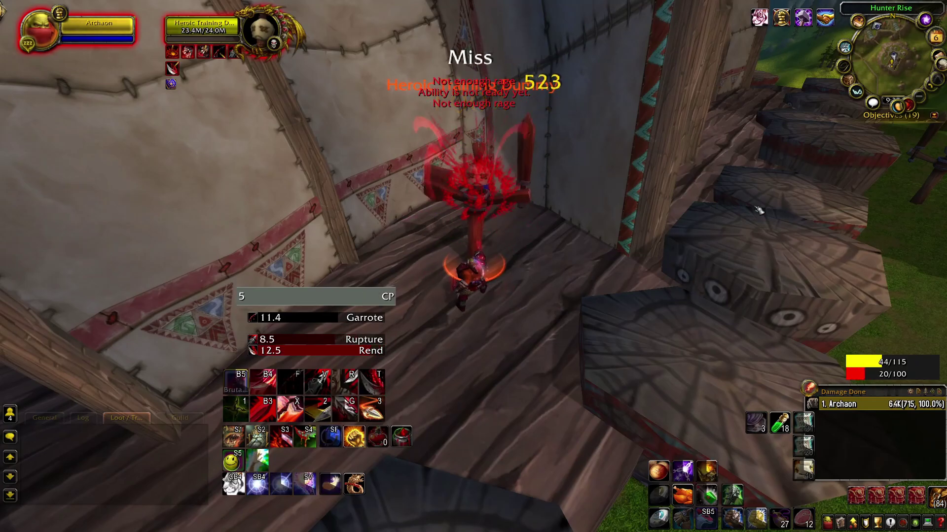
{"action": "key", "text": "2"}
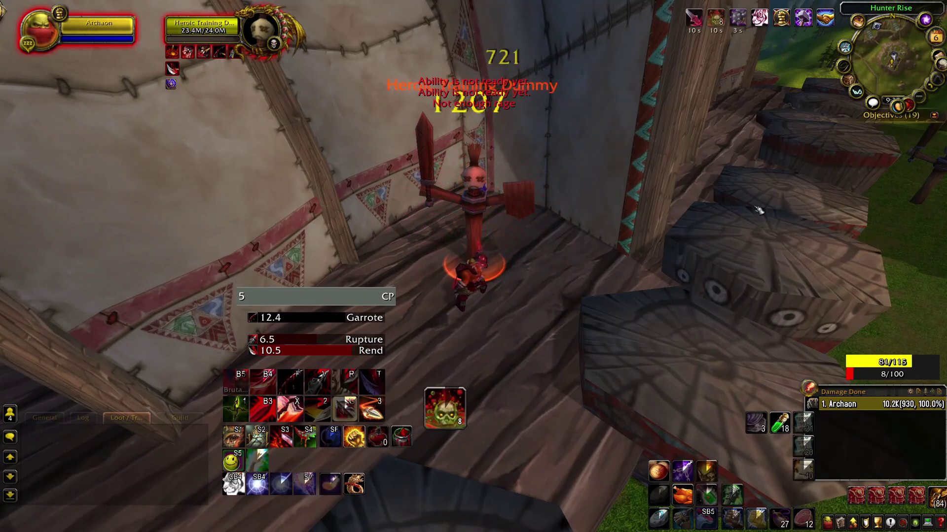
{"action": "key", "text": "g"}
{"action": "key", "text": "2"}
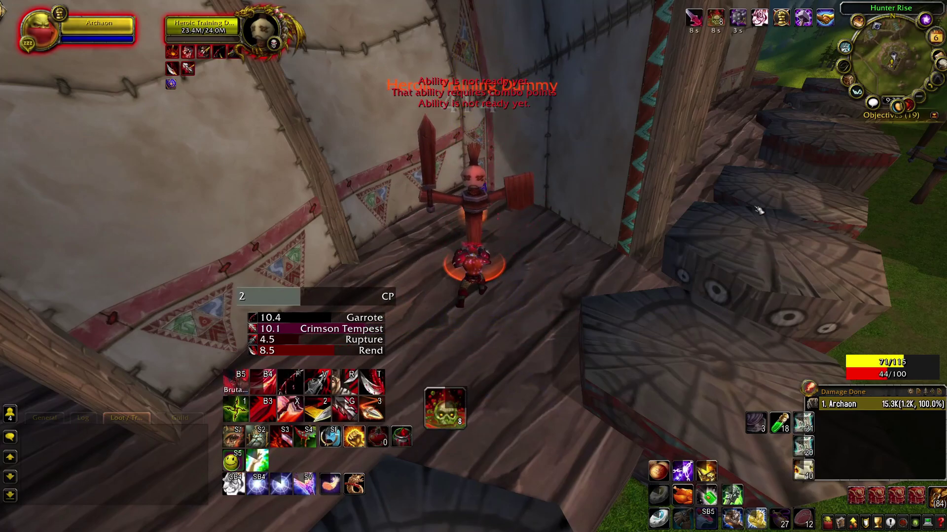
{"action": "key", "text": "2"}
{"action": "key", "text": "g"}
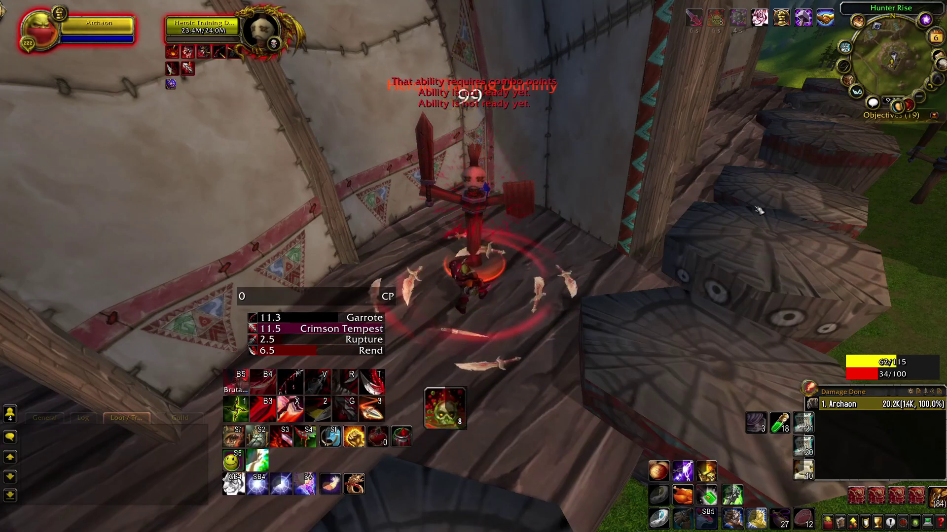
{"action": "key", "text": "2"}
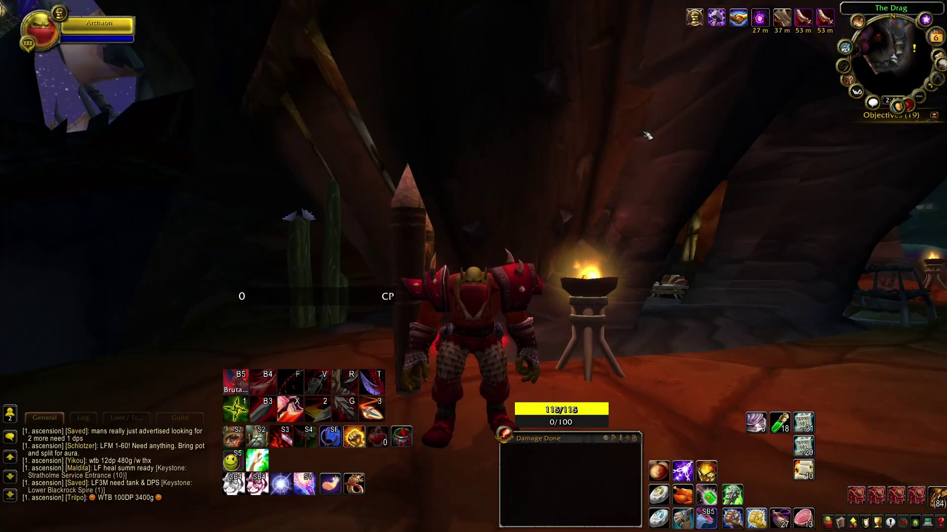
Open the bags and move both Potion of Experience stacks into empty upper bag slots
{"action": "key", "text": "d"}
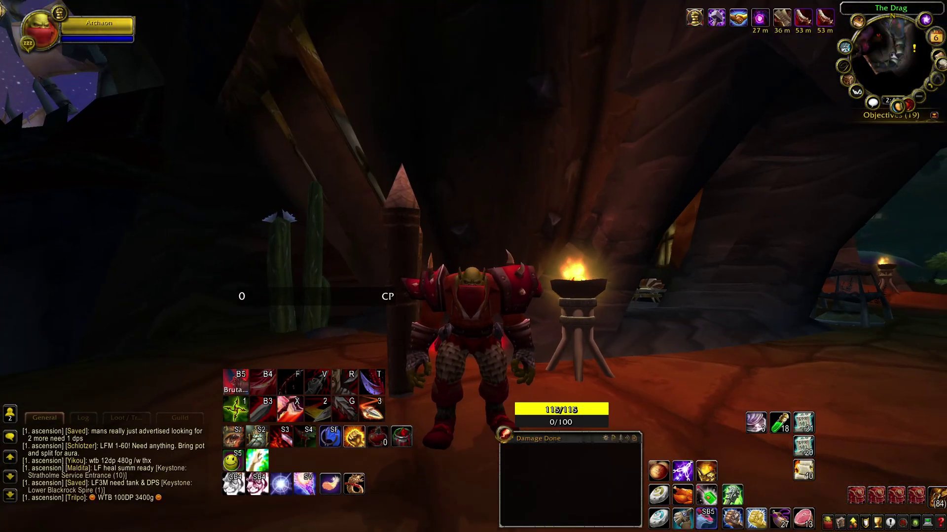
{"action": "key", "text": "b"}
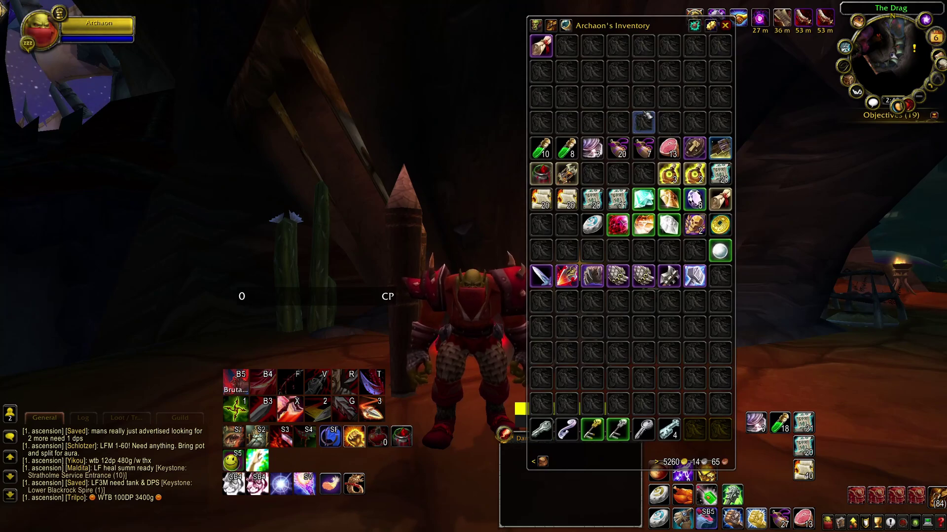
{"action": "left_click", "coordinate": [695, 174]}
{"action": "left_click", "coordinate": [647, 98]}
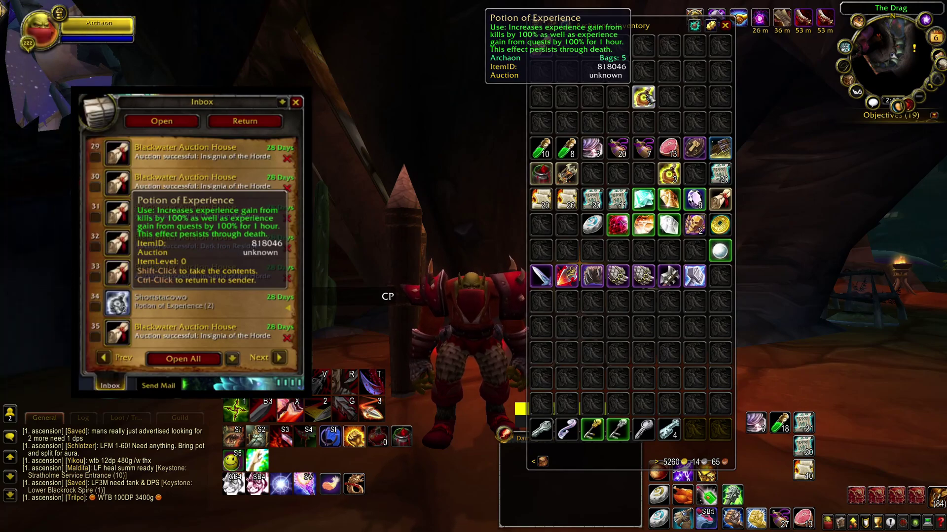
{"action": "key", "text": "Escape"}
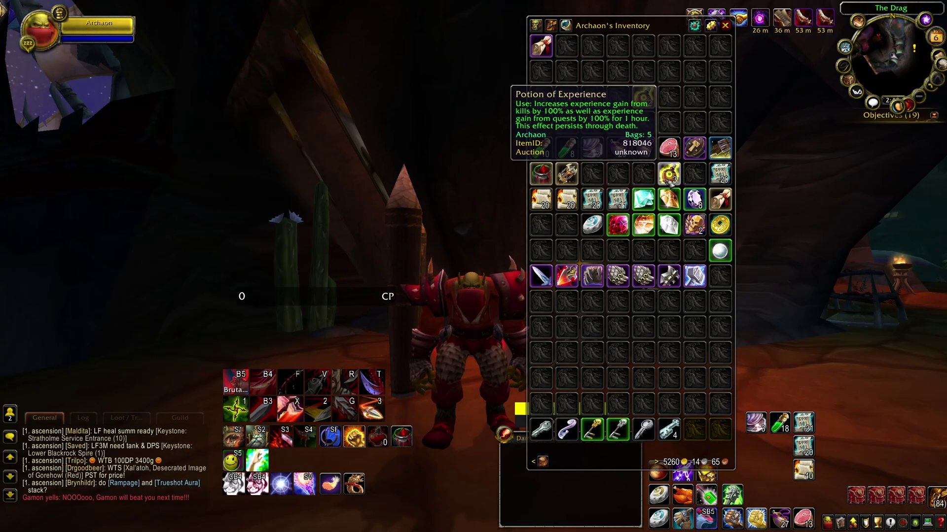
{"action": "left_click", "coordinate": [669, 174]}
{"action": "left_click", "coordinate": [671, 98]}
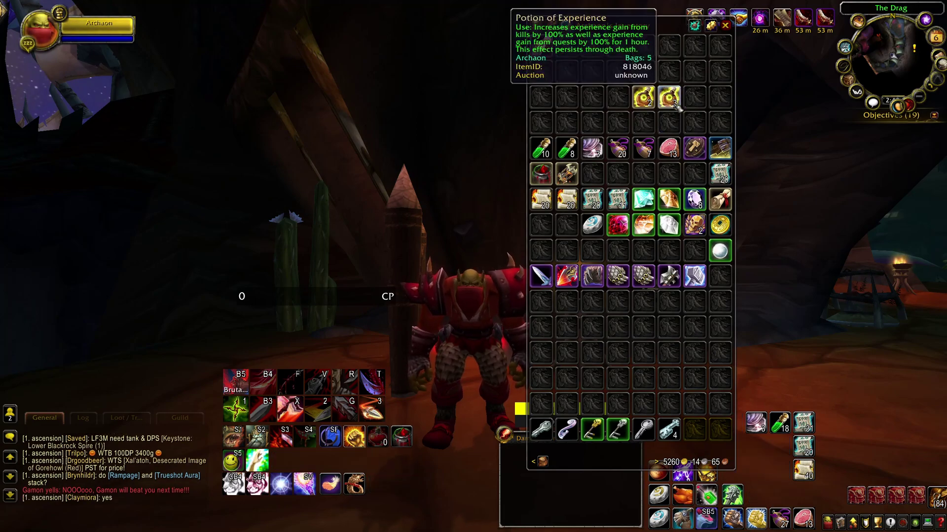